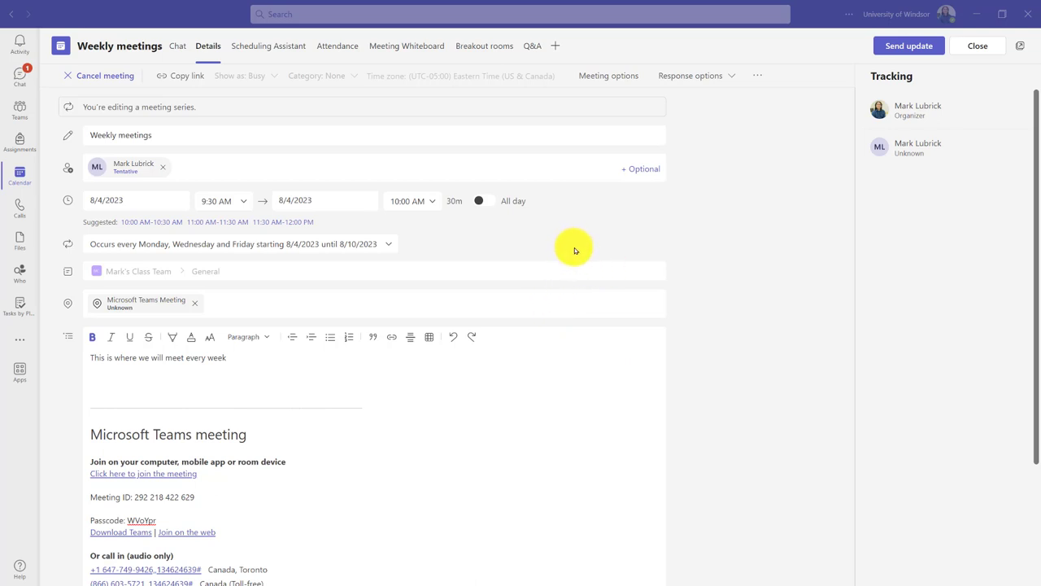
Copy the join link of the Weekly meetings series and switch to the Brightspace course
left_click(184, 76)
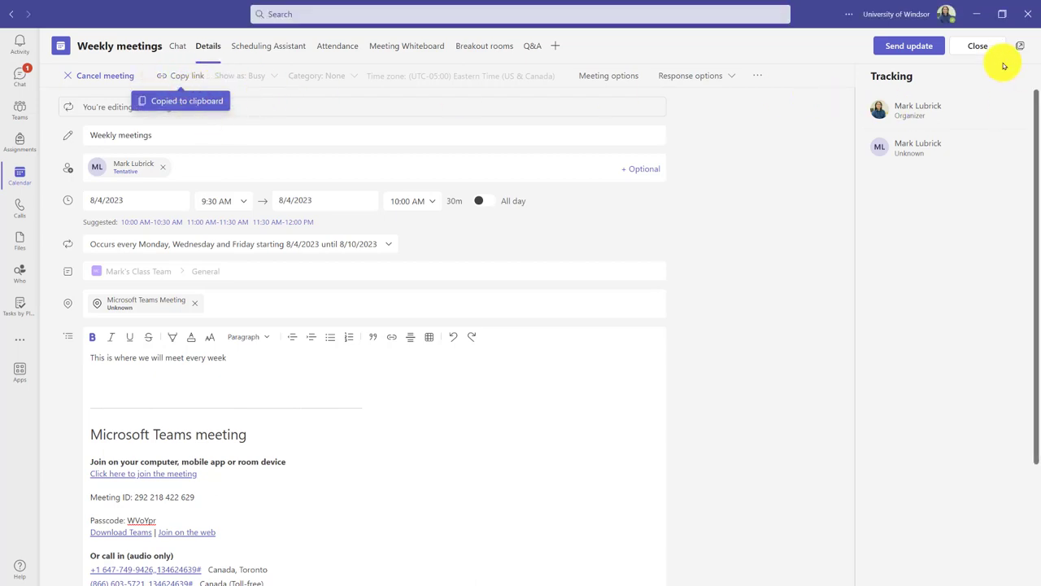
left_click(976, 13)
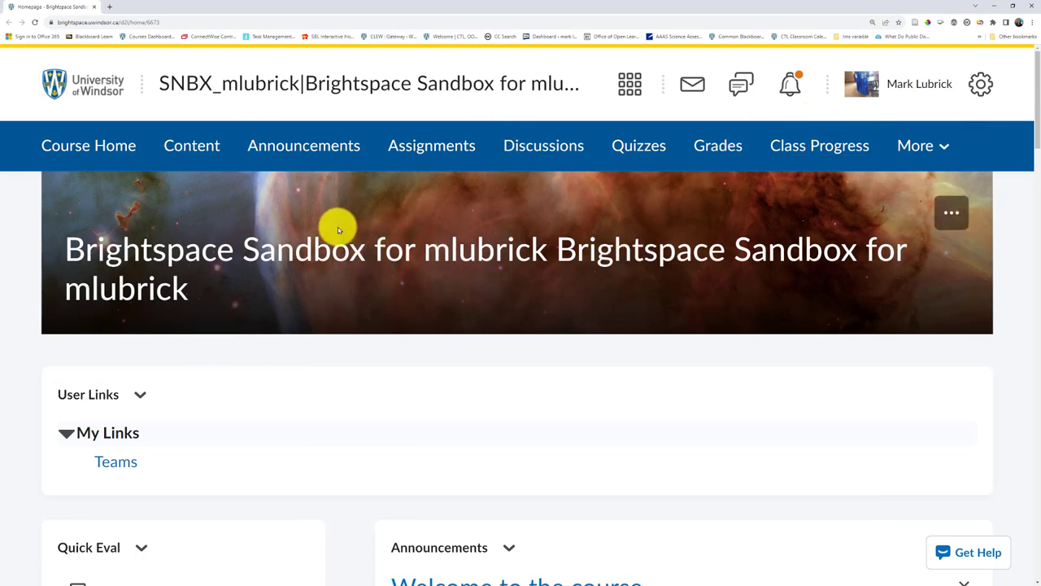
Open the Weekly lecture link module in the course content
left_click(202, 146)
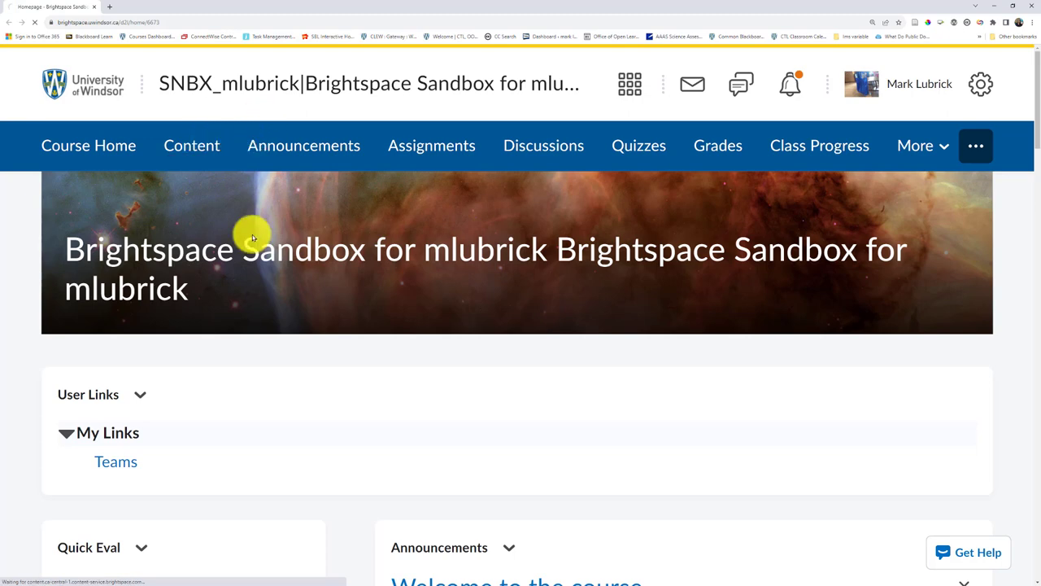
scroll(245, 309, "down", 2)
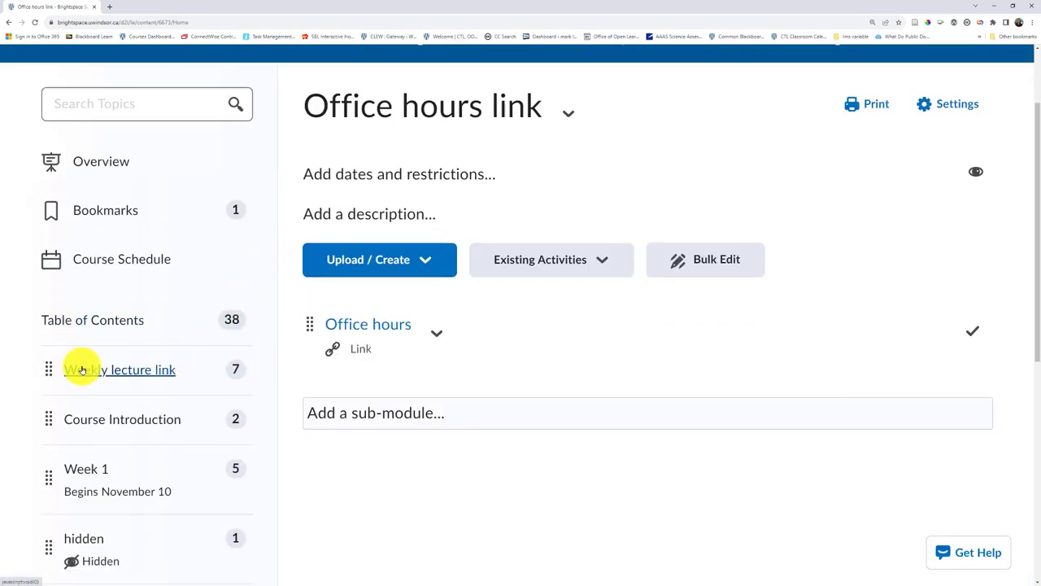
left_click(134, 372)
scroll(137, 372, "down", 3)
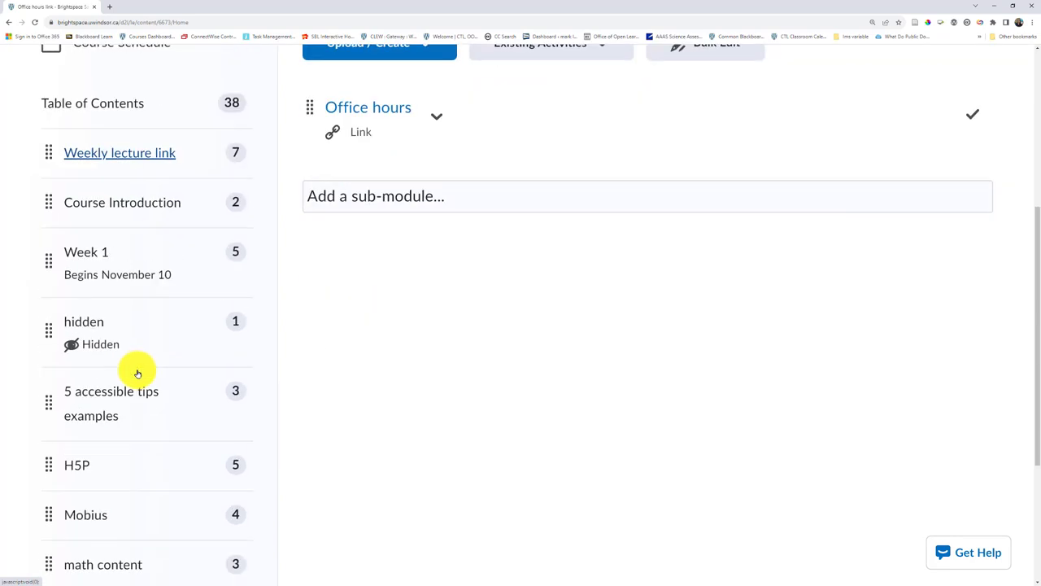
scroll(137, 372, "up", 2)
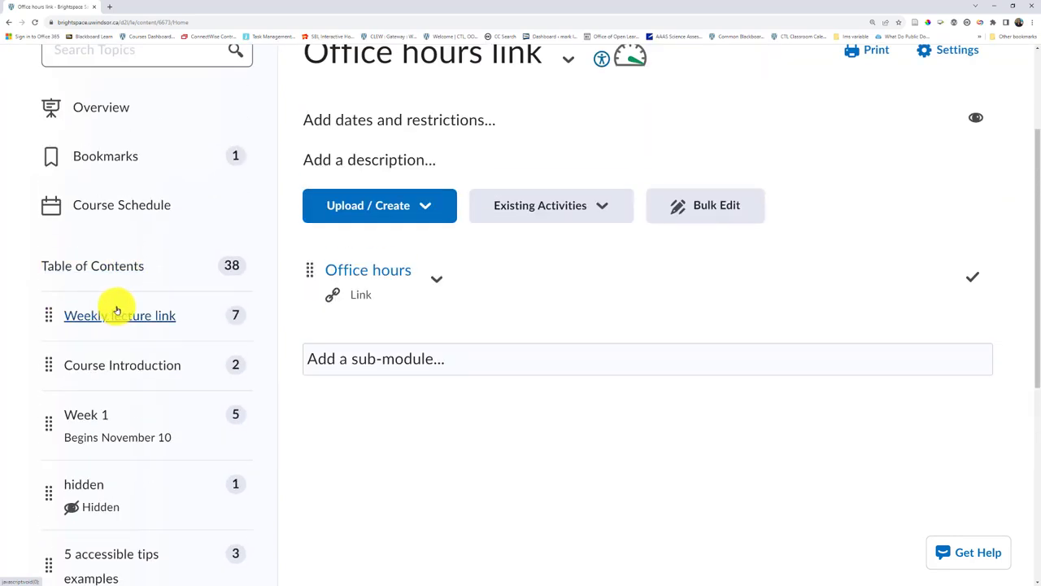
left_click(119, 314)
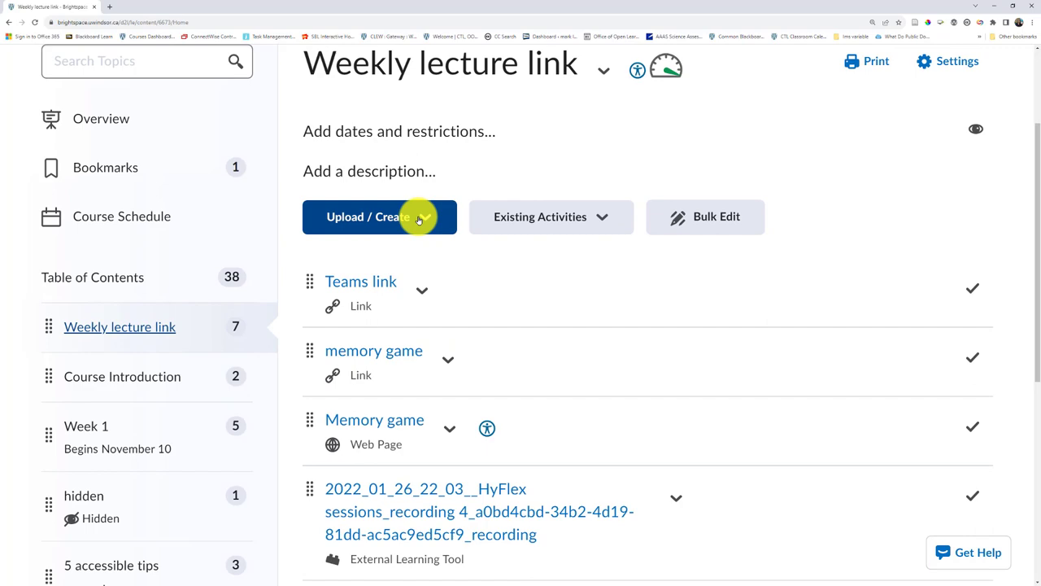
Create a link titled "Weekly meetings" in the Weekly lecture link module, using the copied Teams meeting URL
left_click(429, 215)
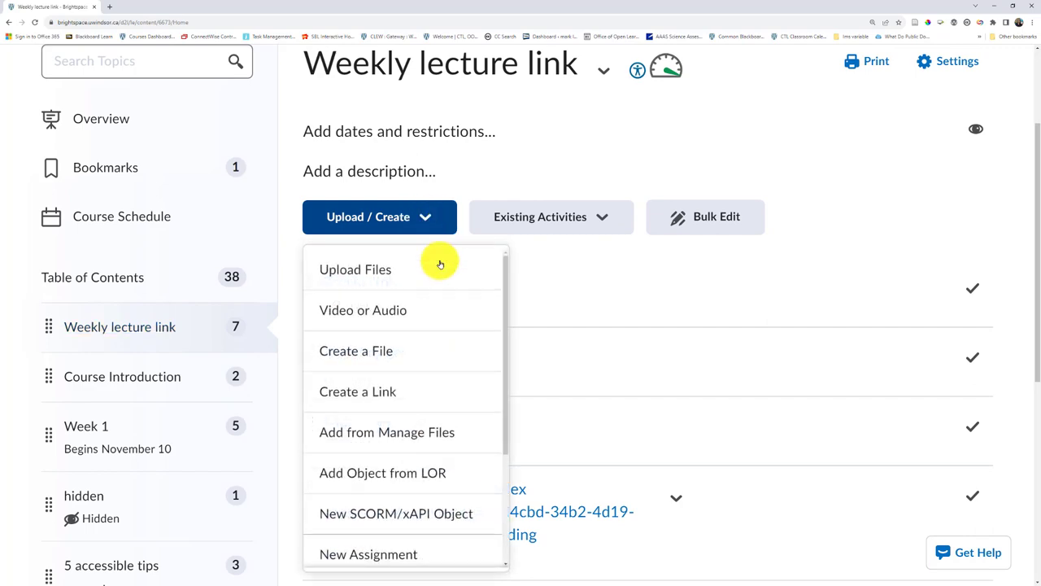
left_click(385, 393)
left_click(496, 277)
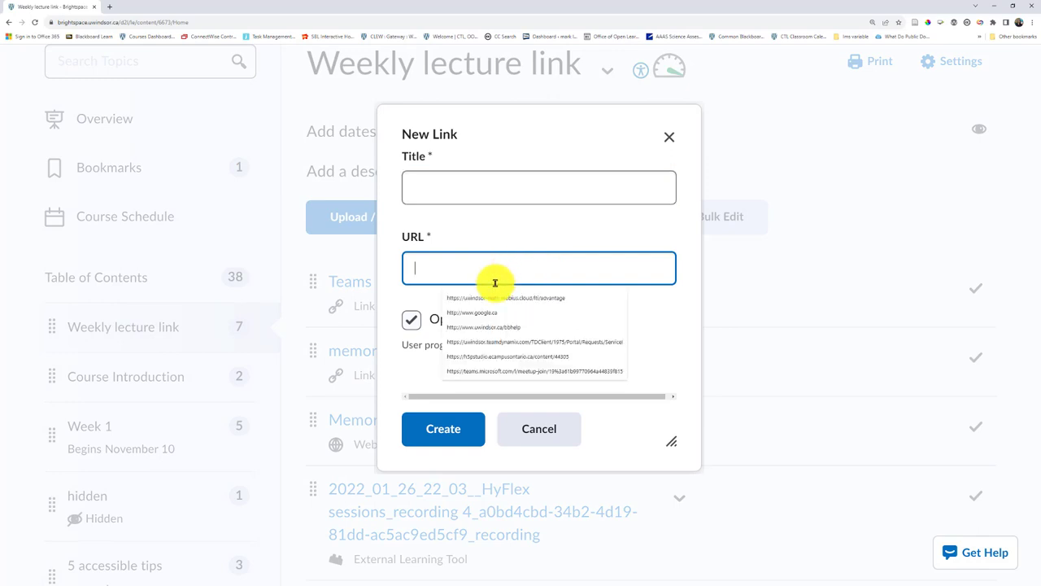
key("ctrl+v")
left_click(503, 185)
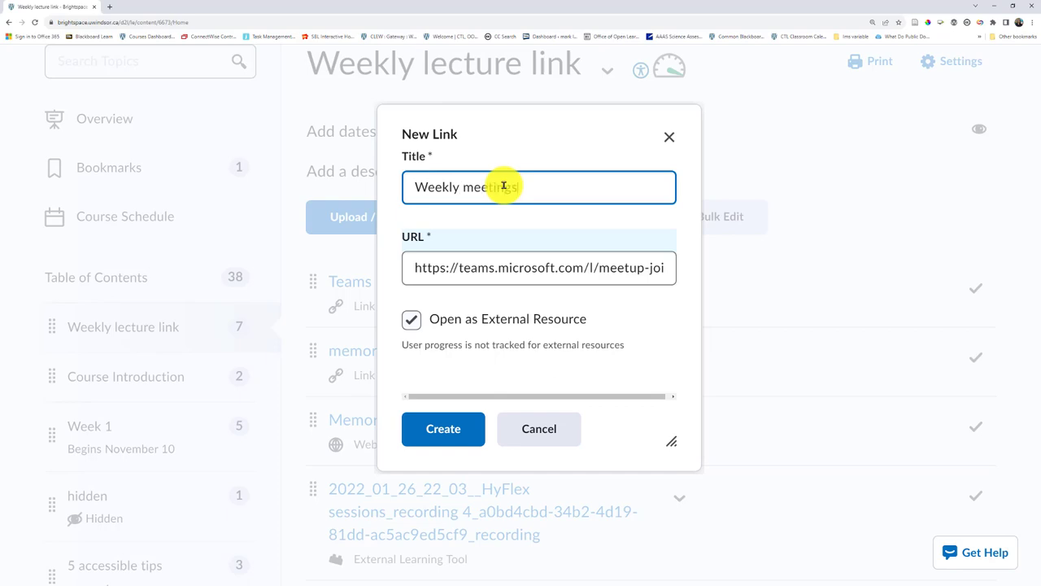
type("Weekly meetings")
left_click(439, 424)
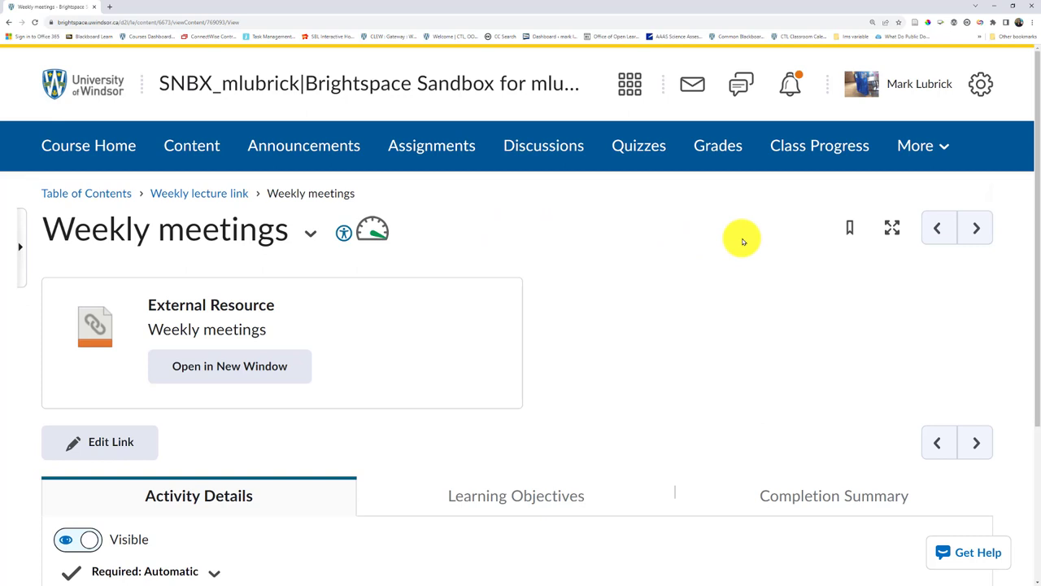
Launch Microsoft Teams from the course tools to view the list of teams, and close it again
mouse_move(940, 146)
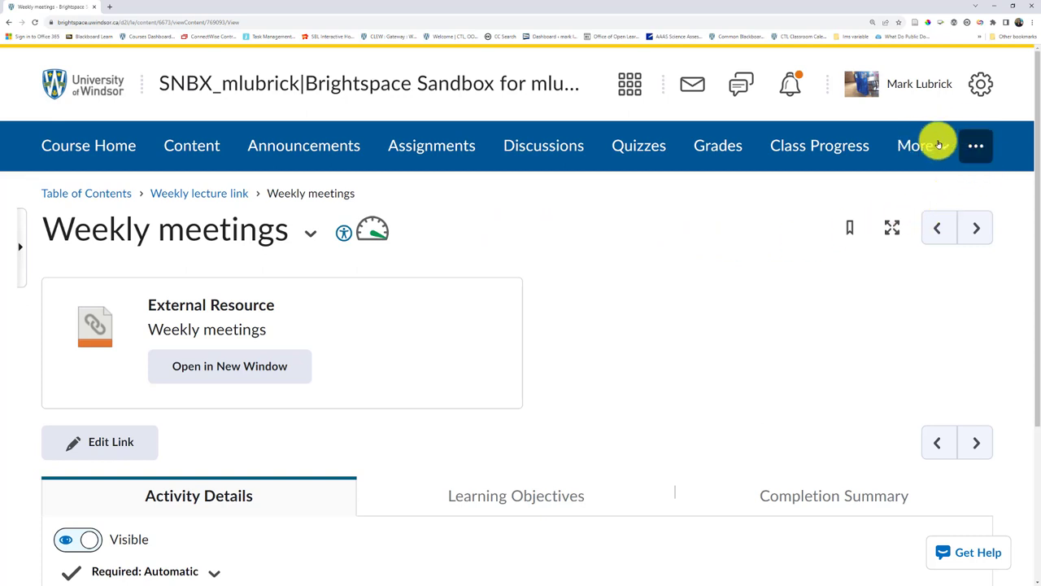
left_click(929, 147)
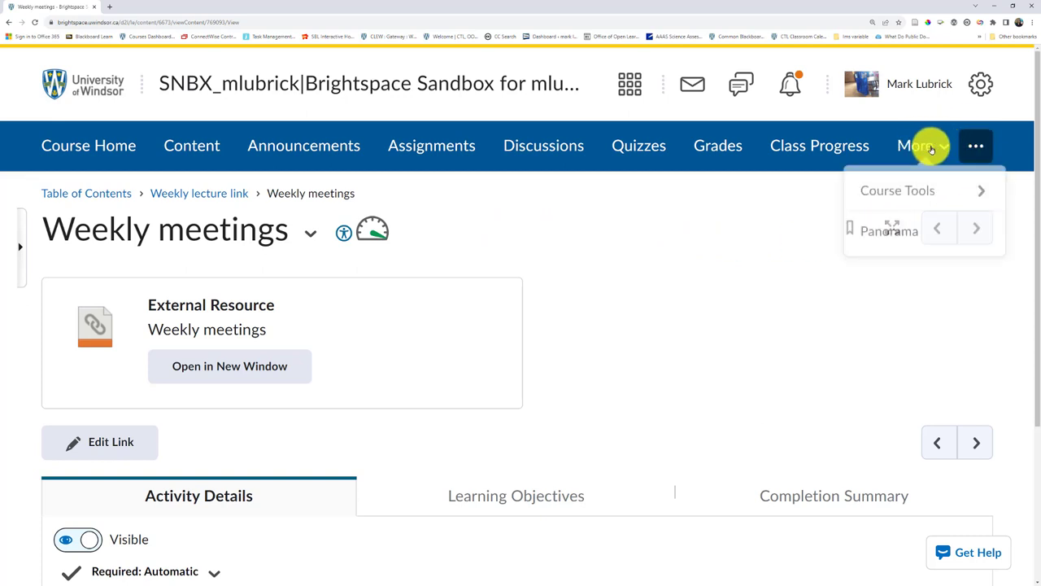
left_click(928, 196)
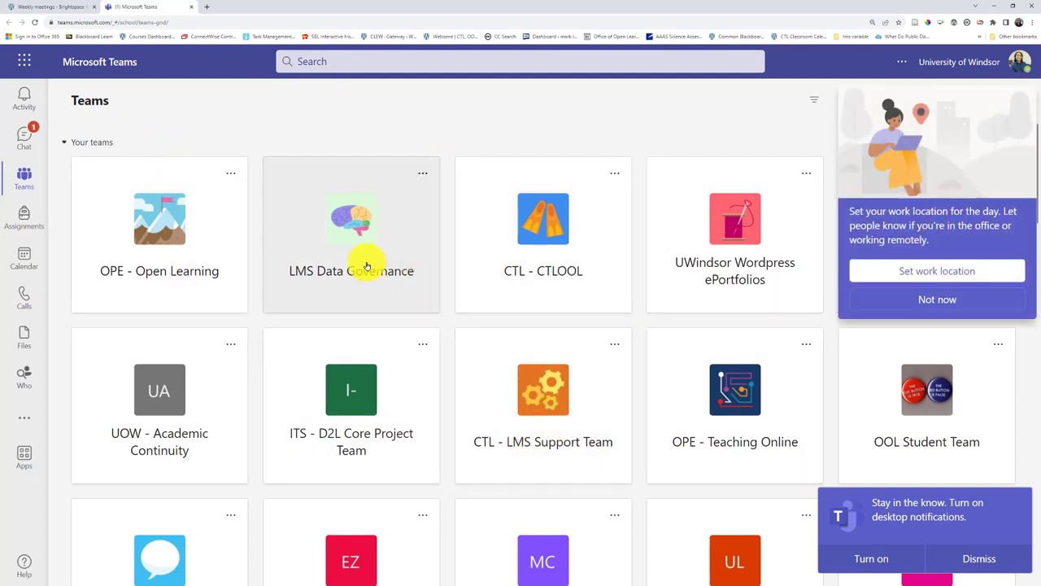
left_click(192, 8)
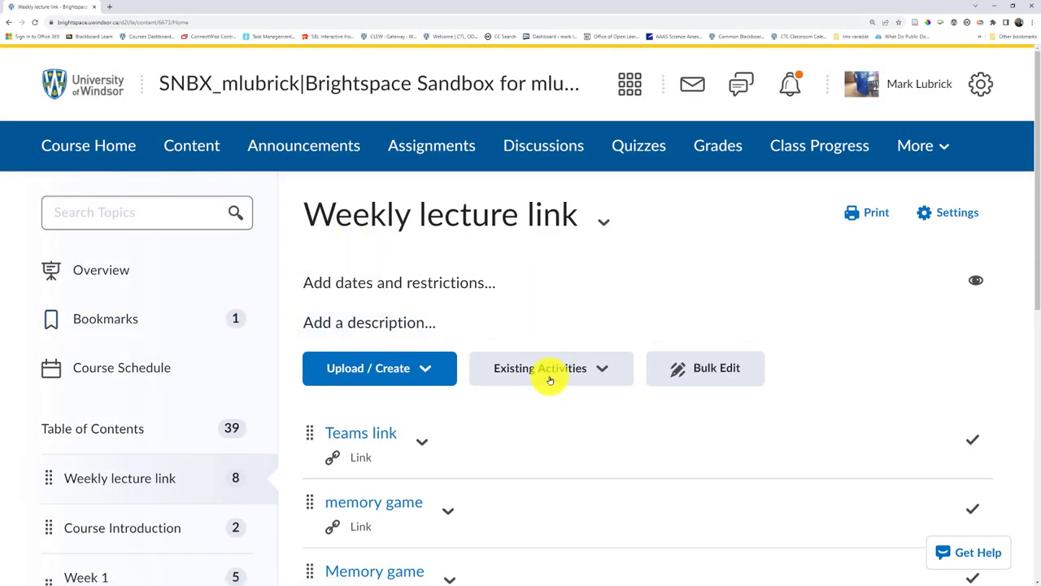
Add the MS Teams Meetings external learning tool to the Weekly lecture link module as an existing activity
scroll(148, 409, "down", 2)
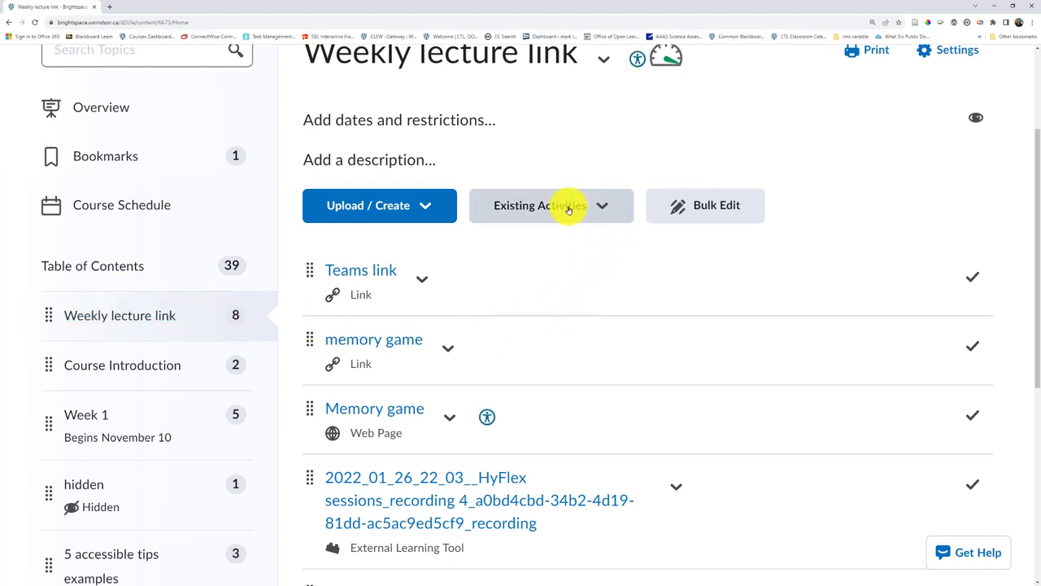
left_click(600, 207)
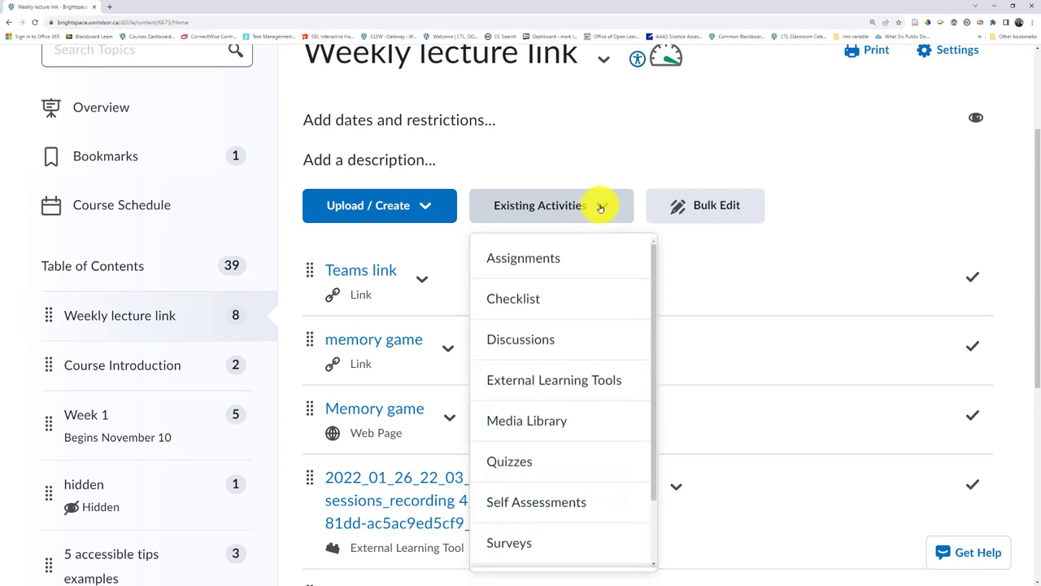
left_click(558, 382)
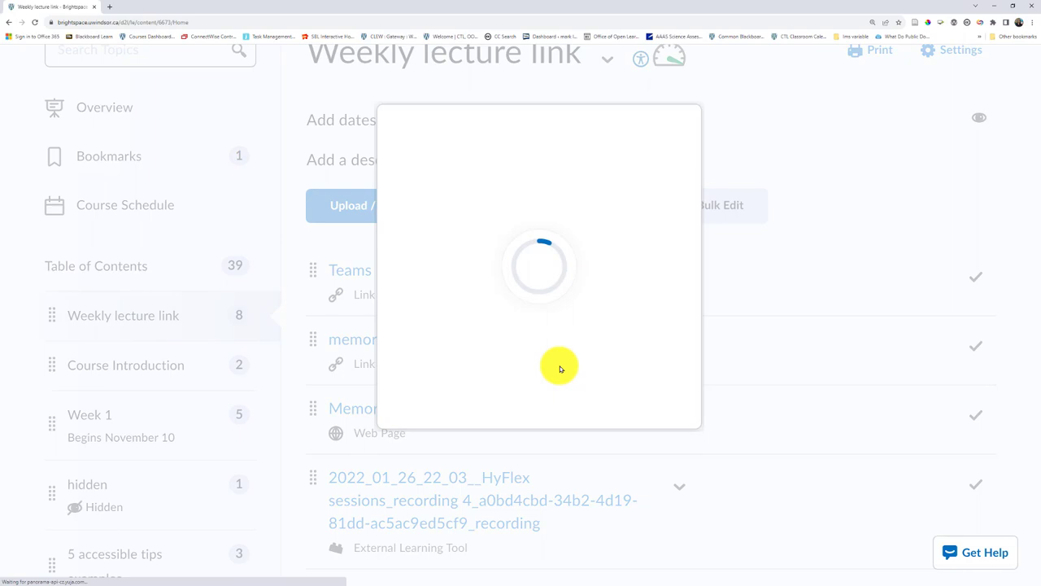
scroll(559, 350, "down", 5)
scroll(559, 350, "down", 4)
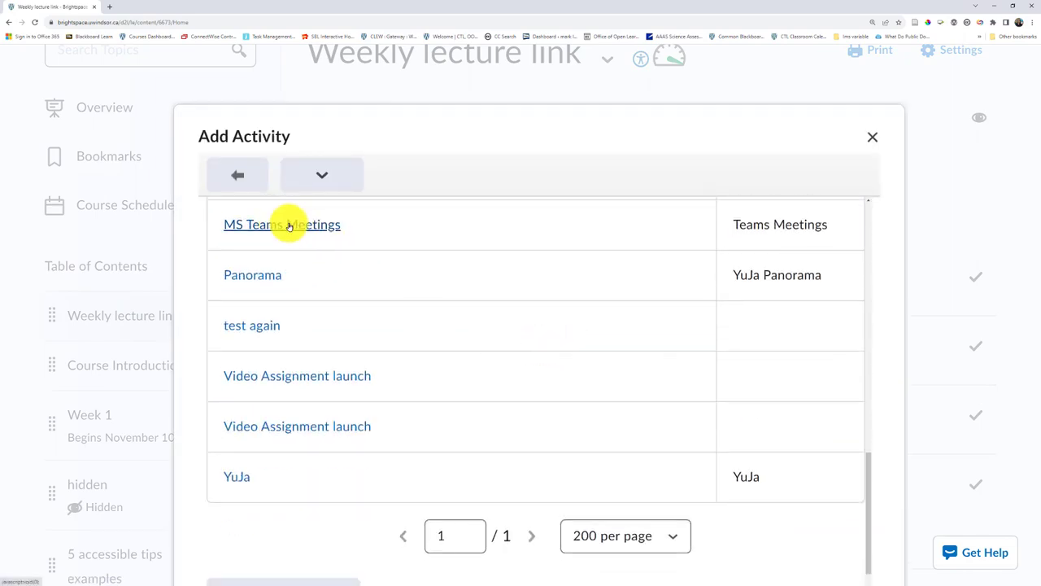
left_click(289, 226)
Rename the last MS Teams Meetings item in the module as "Office hours", leaving its description empty
scroll(667, 354, "down", 4)
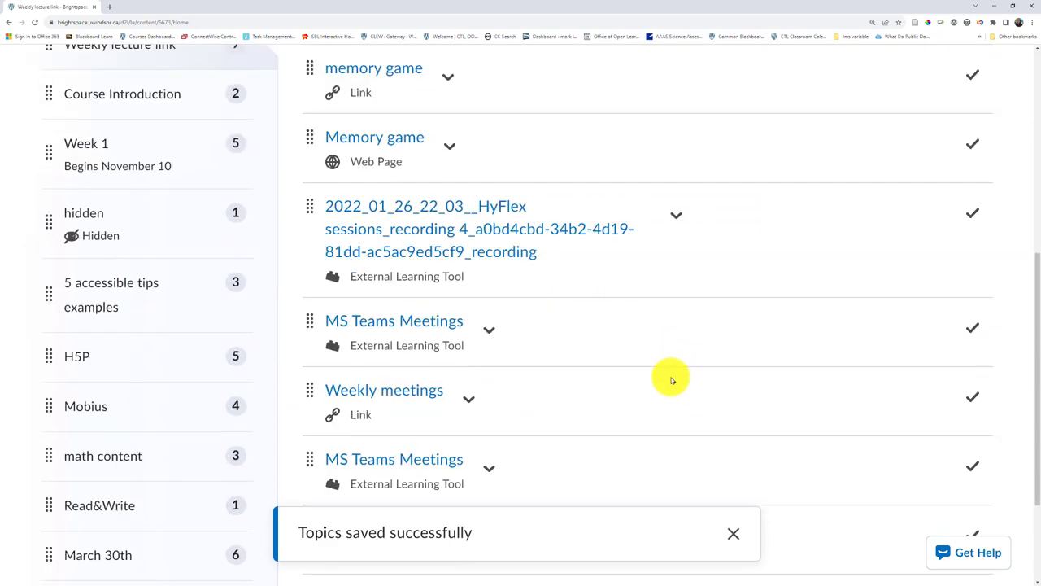
scroll(671, 379, "down", 2)
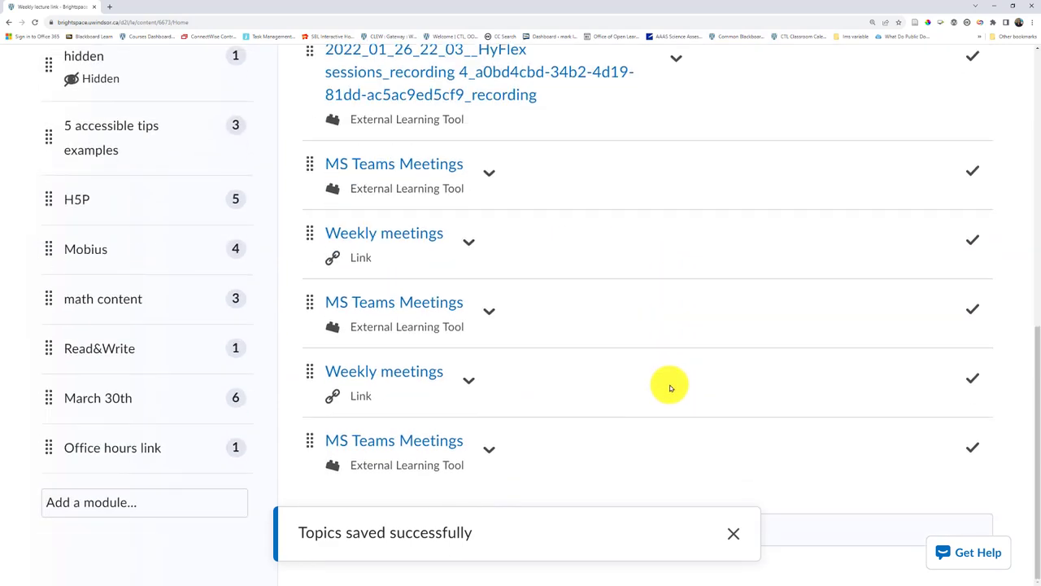
left_click(488, 453)
left_click(564, 199)
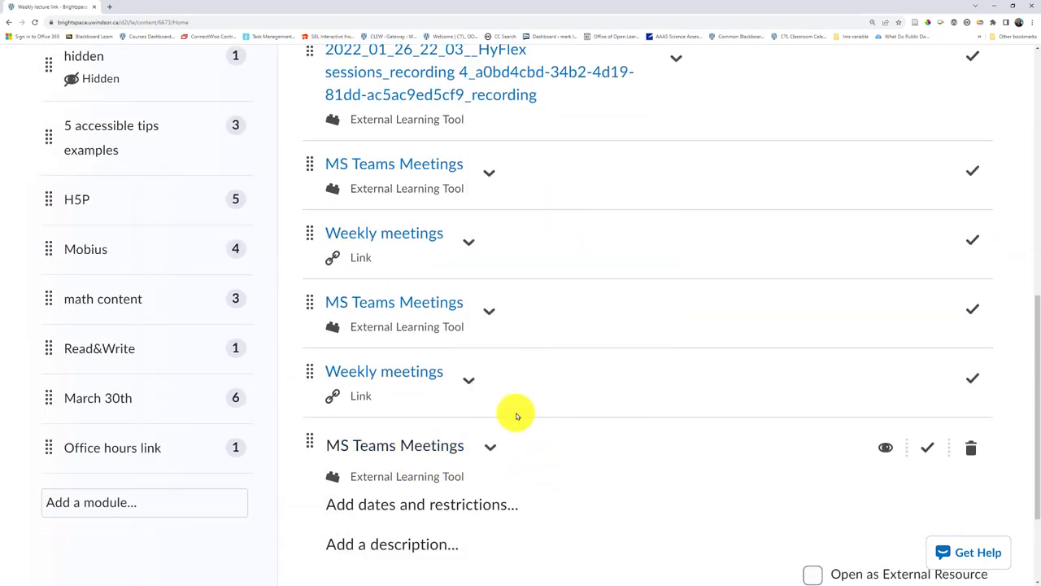
left_click(477, 445)
left_click(459, 445)
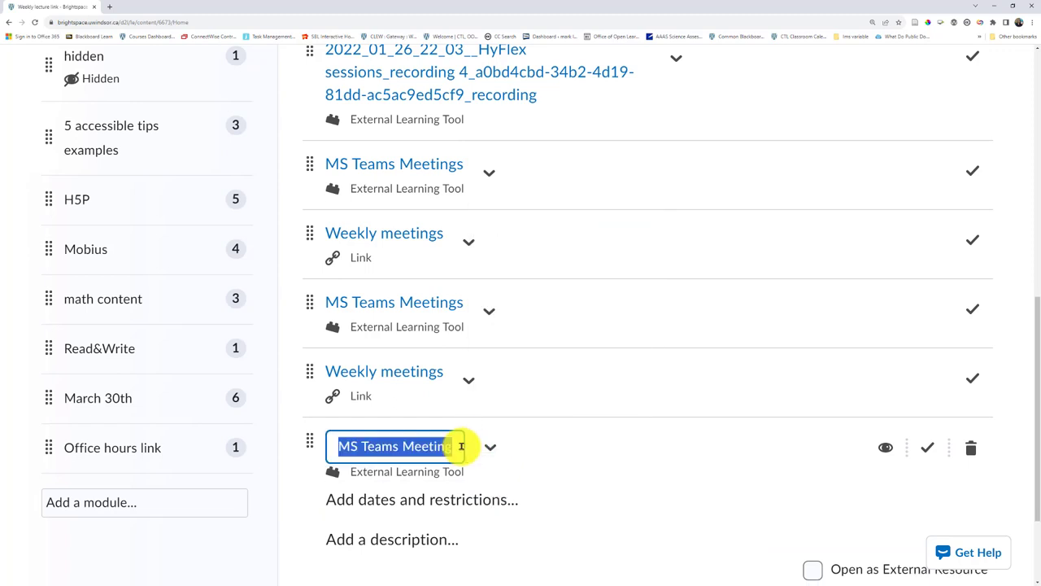
type("OFf")
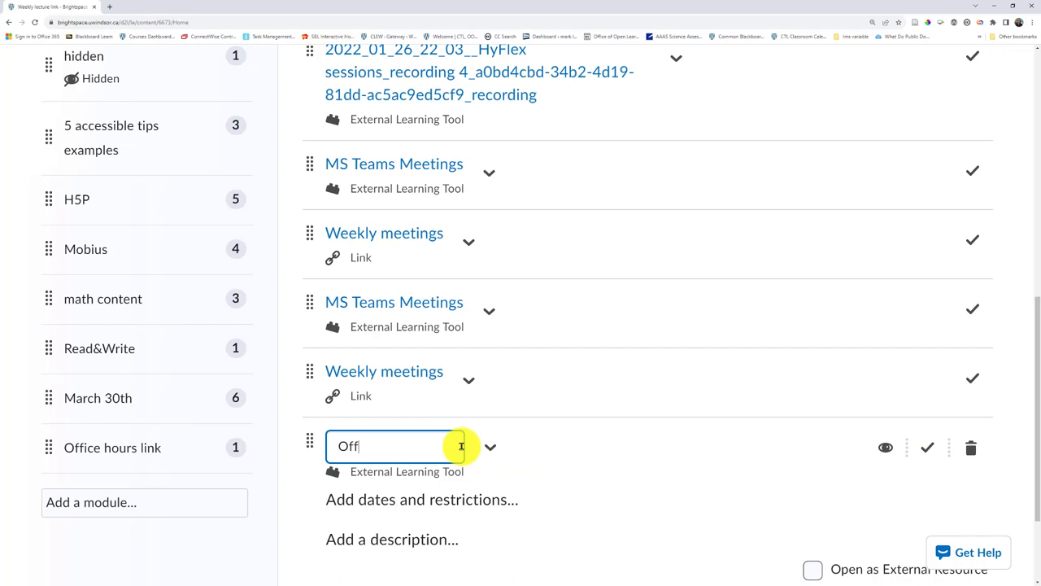
left_click(533, 545)
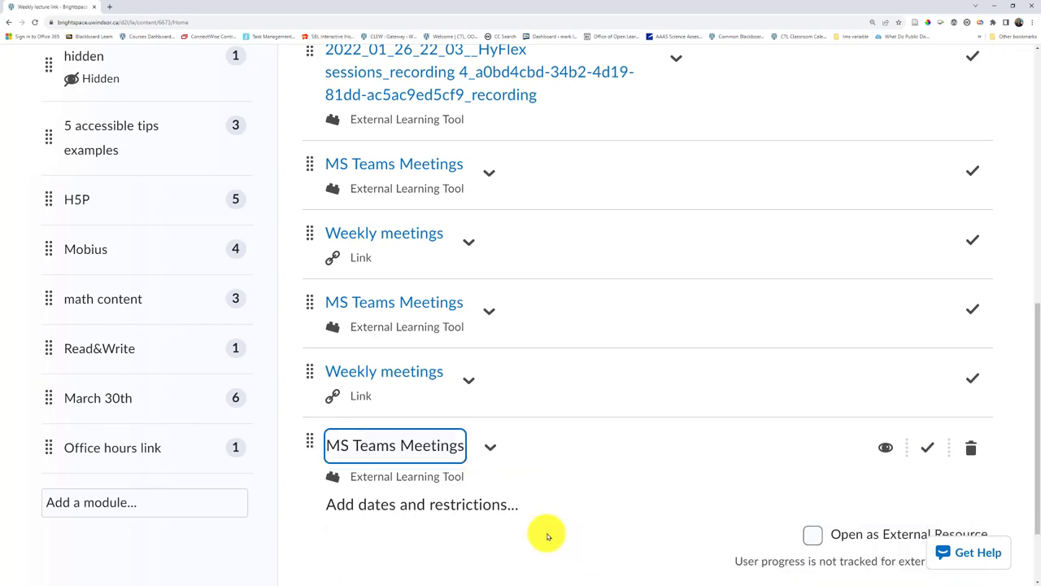
scroll(711, 445, "down", 5)
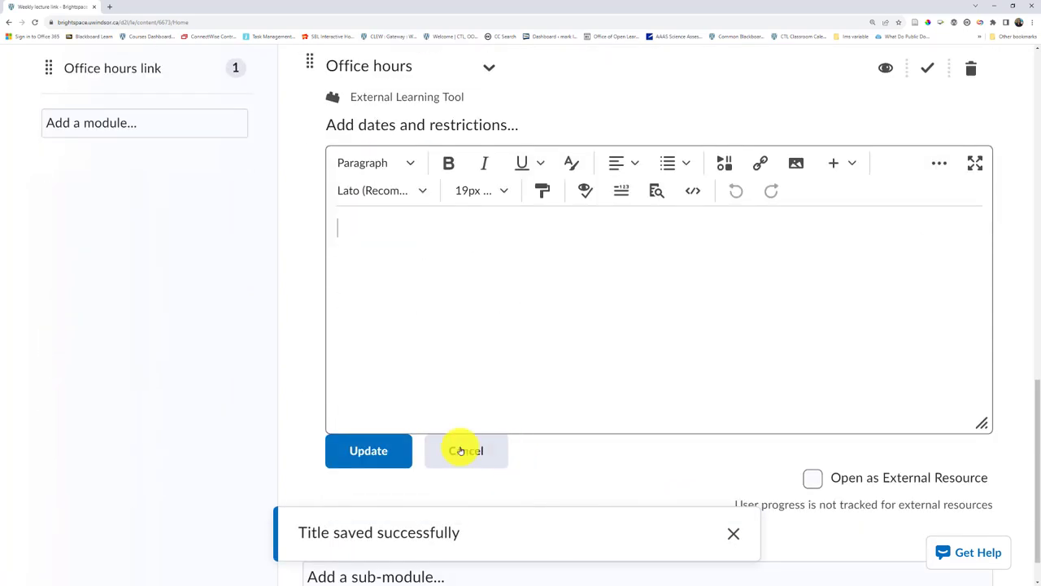
left_click(463, 448)
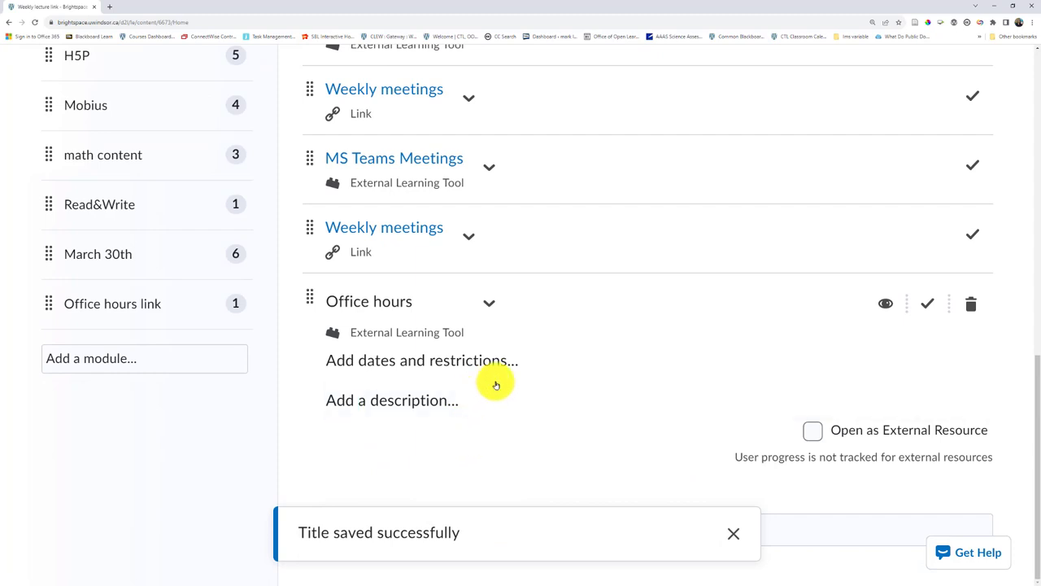
Open the Office hours topic and start a new Teams meeting in it
left_click(494, 302)
left_click(530, 354)
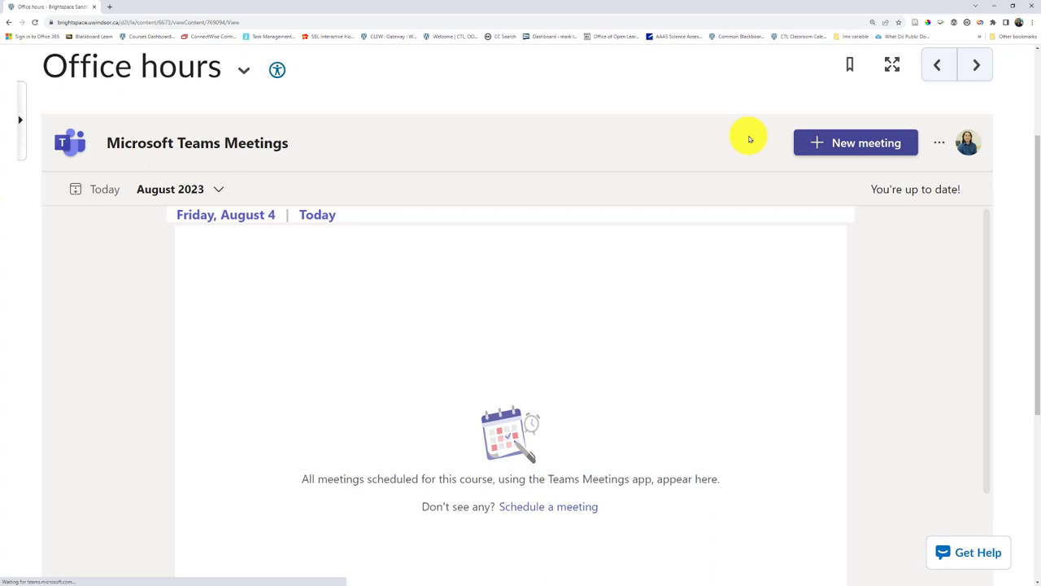
left_click(856, 144)
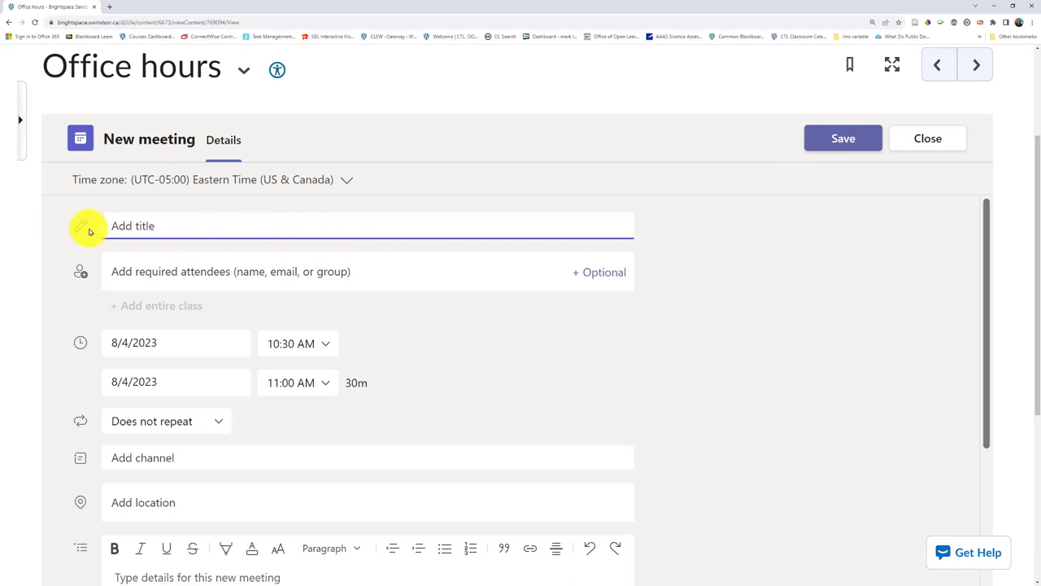
Assign the new meeting to the General channel of the class team and send it
left_click(163, 271)
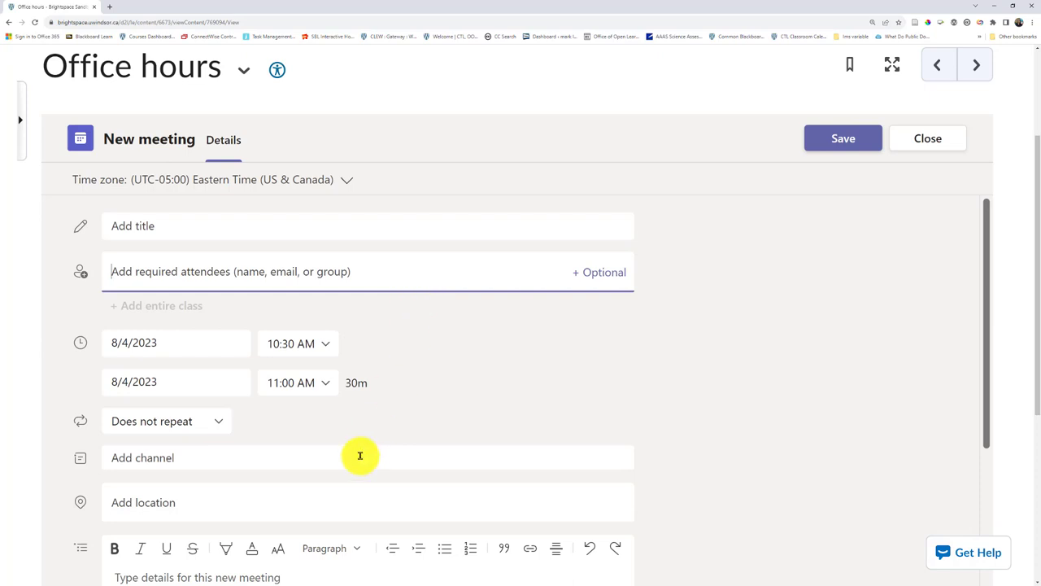
scroll(326, 436, "down", 1)
left_click(240, 405)
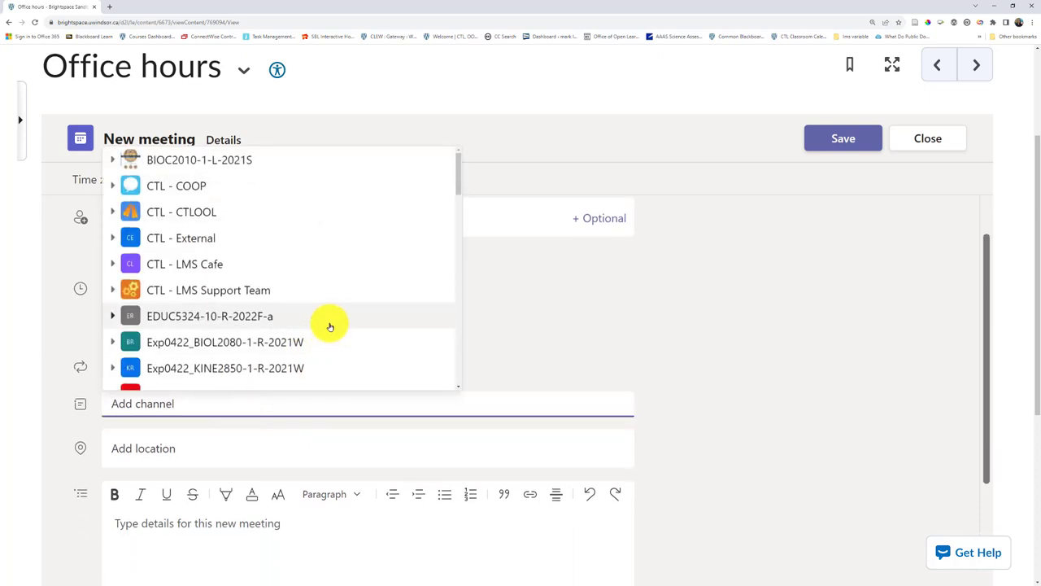
scroll(325, 322, "down", 10)
scroll(293, 310, "down", 3)
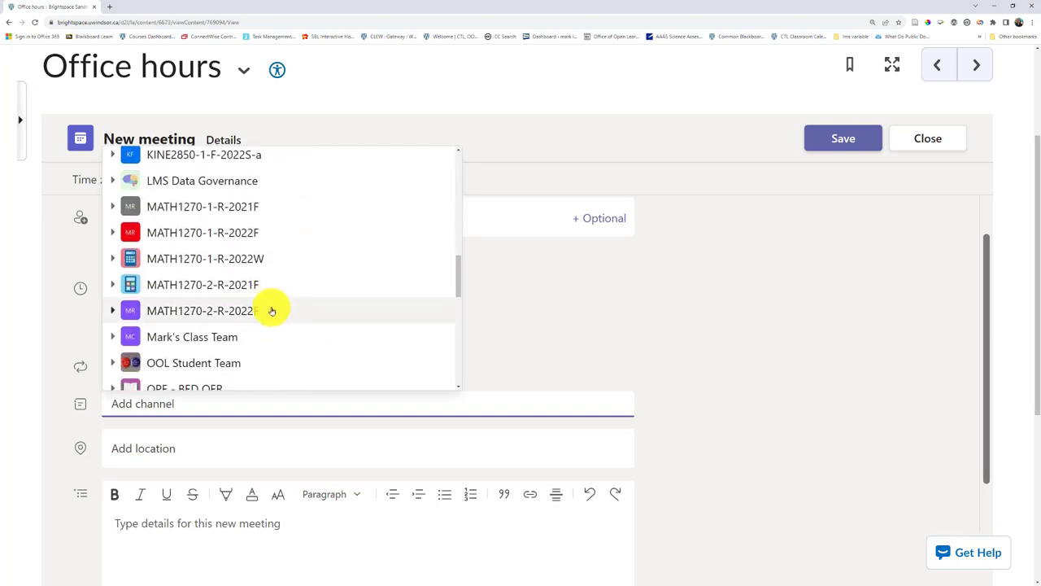
left_click(225, 235)
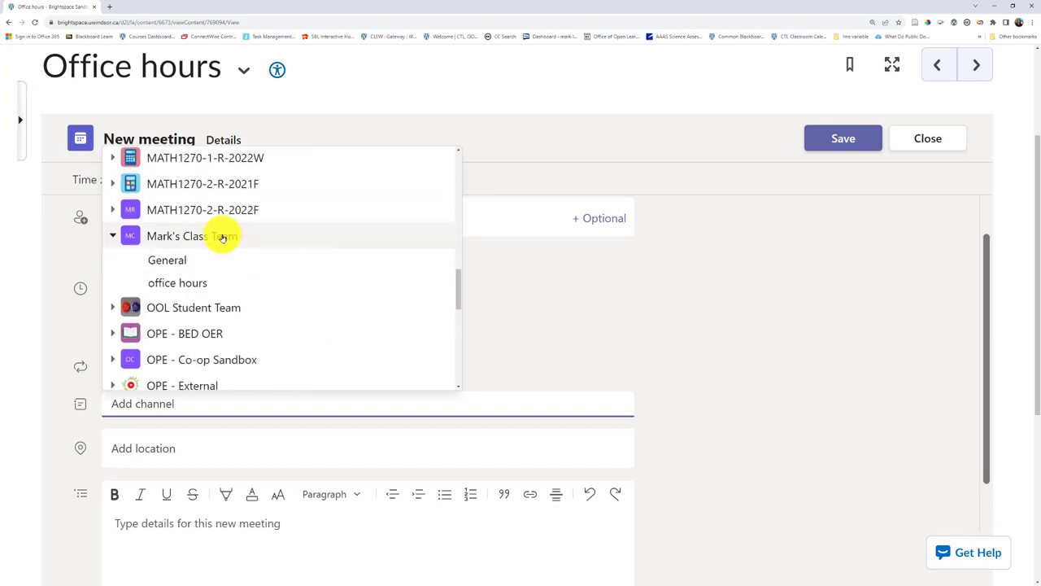
left_click(169, 260)
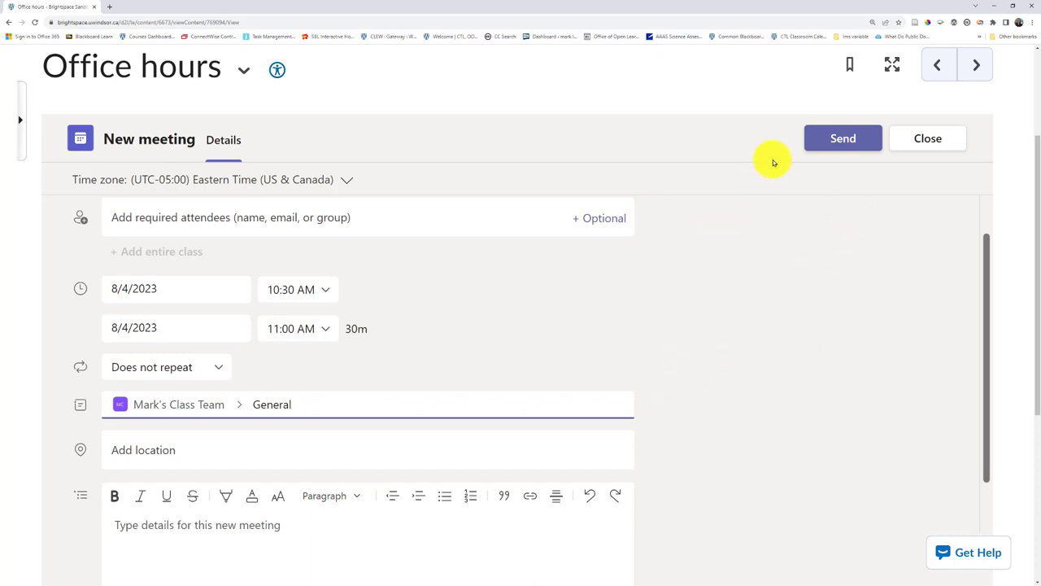
left_click(857, 139)
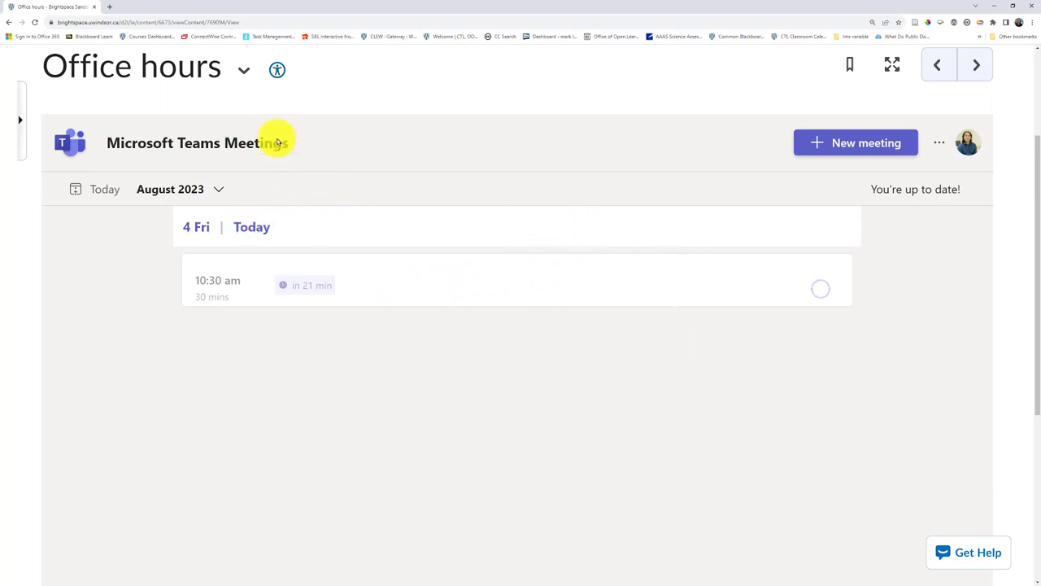
scroll(521, 293, "up", 2)
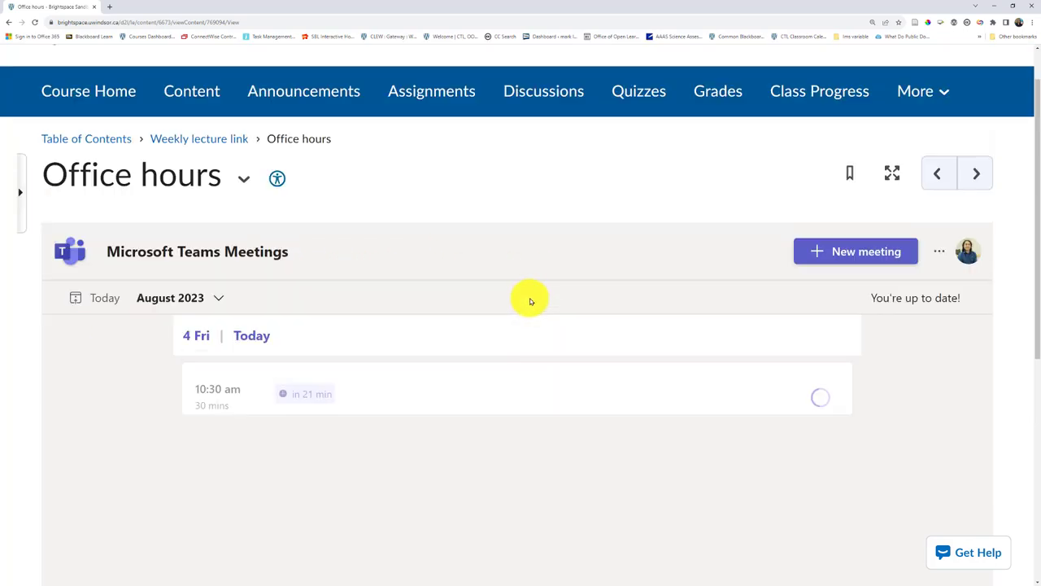